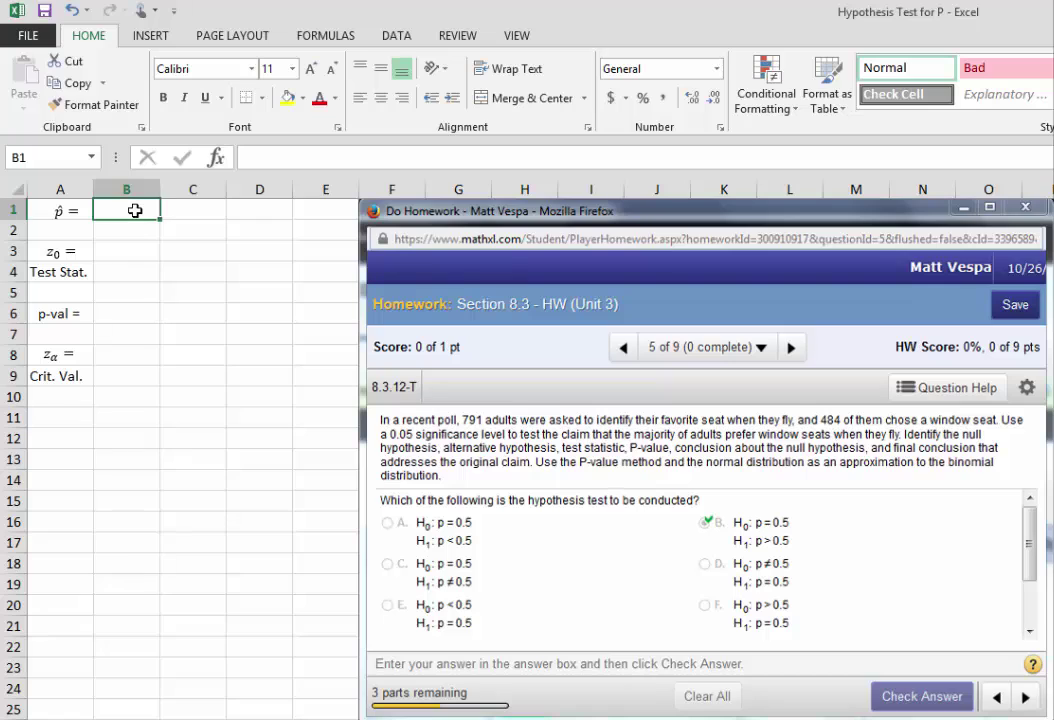
- Enter =484/791 in B1 so p-hat shows 0.611884
{"action": "type", "text": "="}
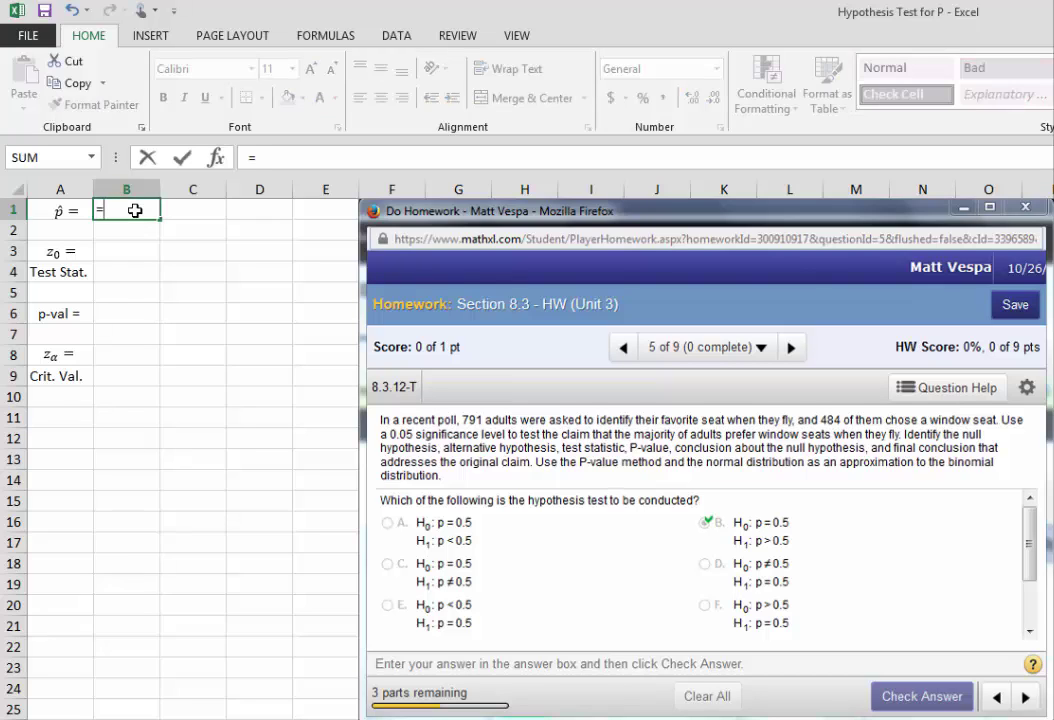
{"action": "type", "text": "484/"}
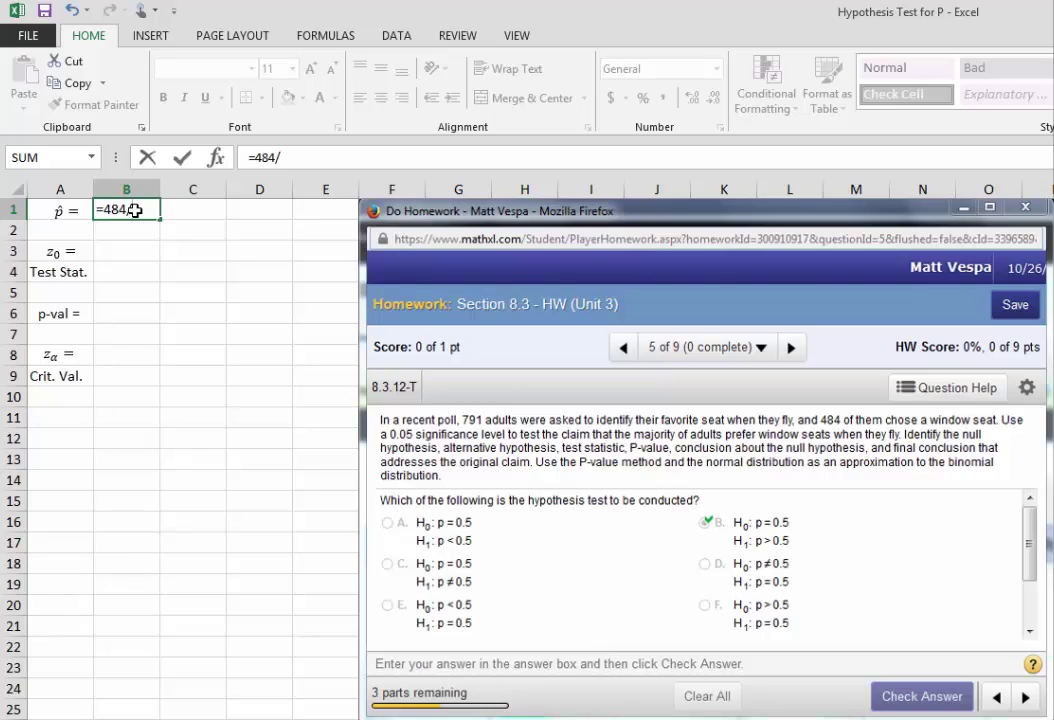
{"action": "type", "text": "791"}
{"action": "key", "text": "Return"}
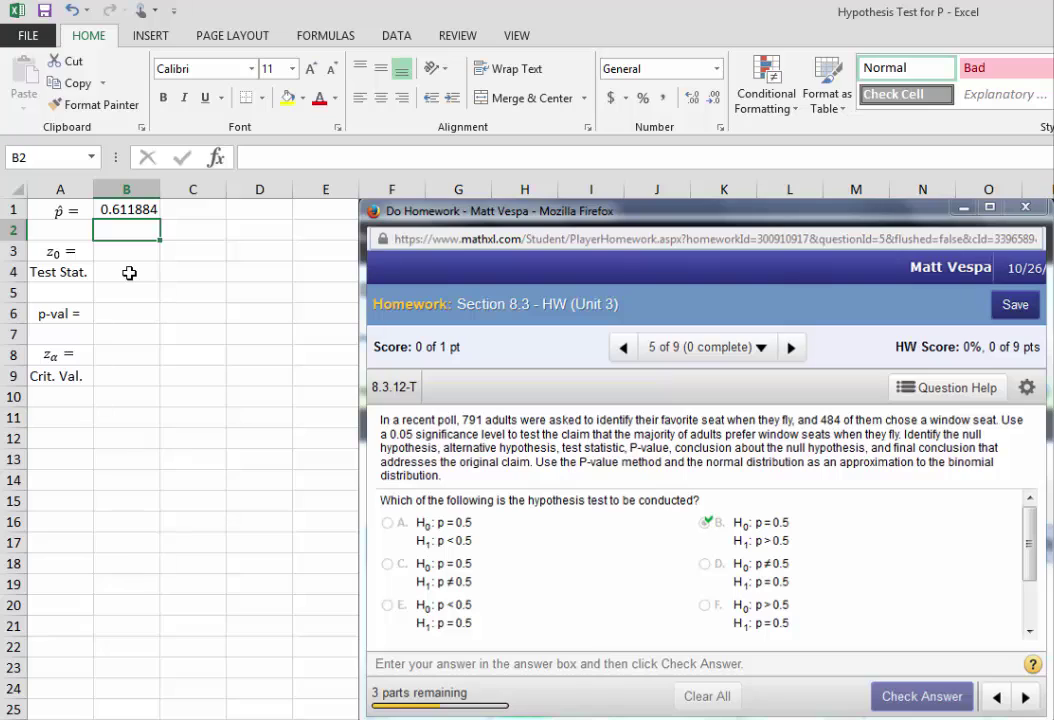
{"action": "left_click", "coordinate": [62, 279]}
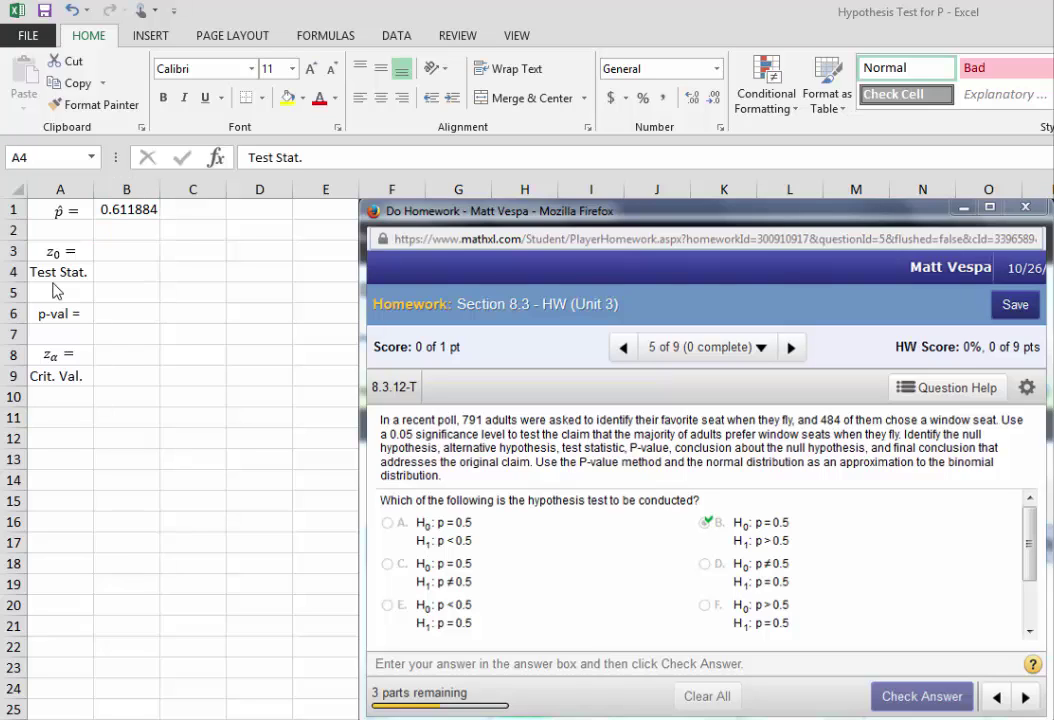
{"action": "left_click", "coordinate": [60, 280]}
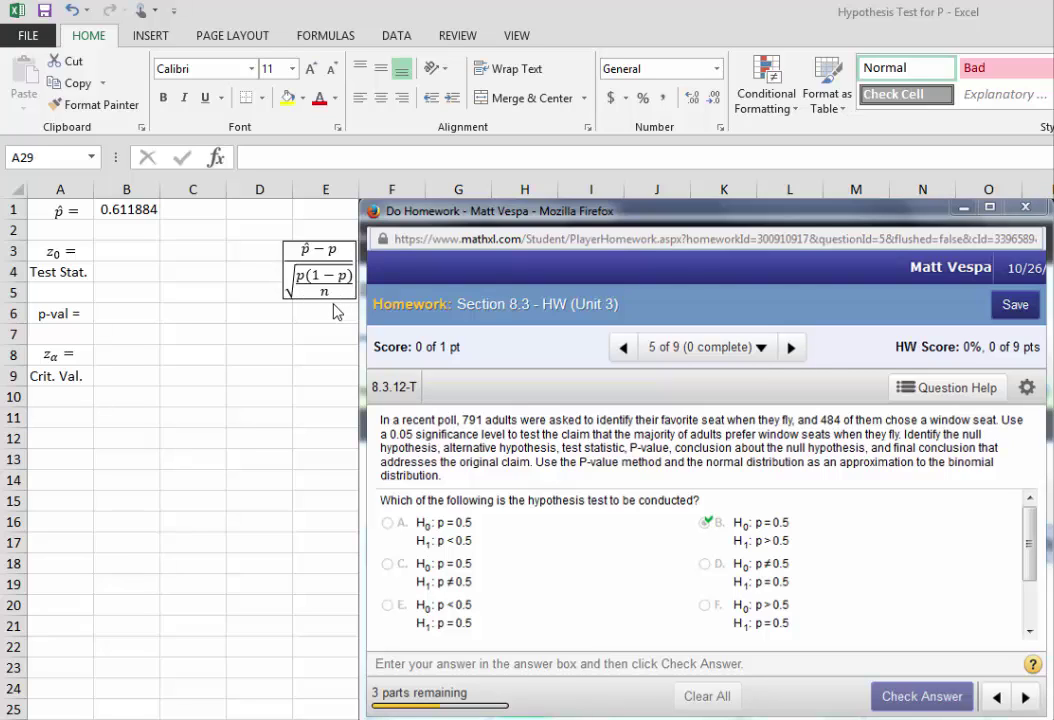
- Enter =(B1-0.5)/SQRT(0.5*(1-0.5)/791) in B3 to get z = 6.293395
{"action": "left_click", "coordinate": [121, 255]}
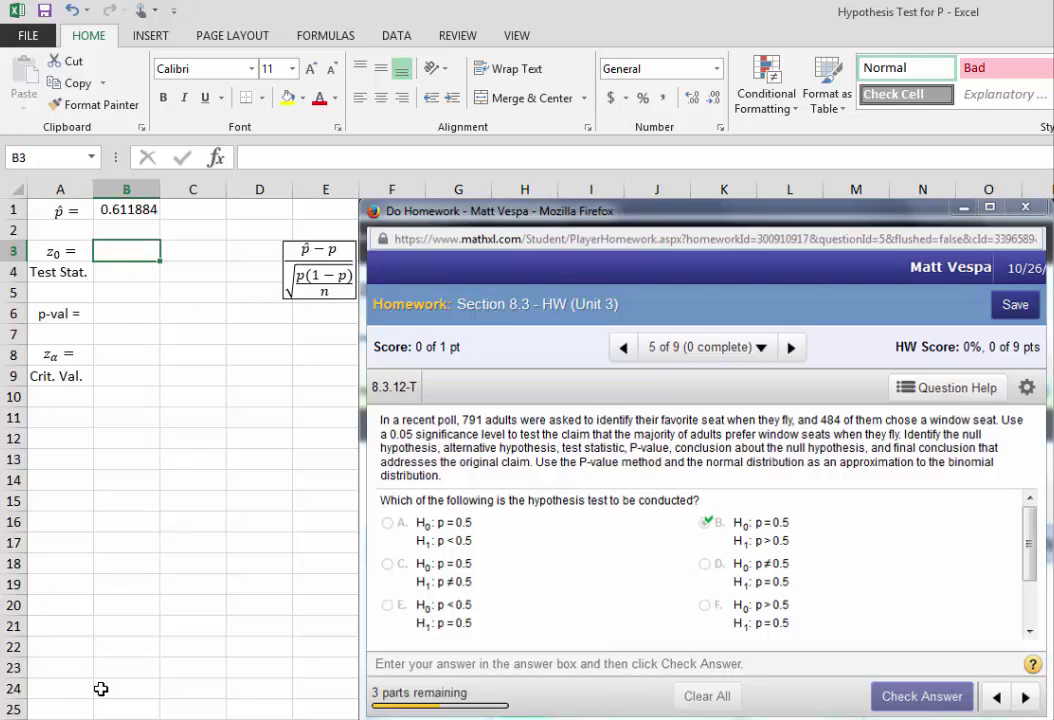
{"action": "type", "text": "=("}
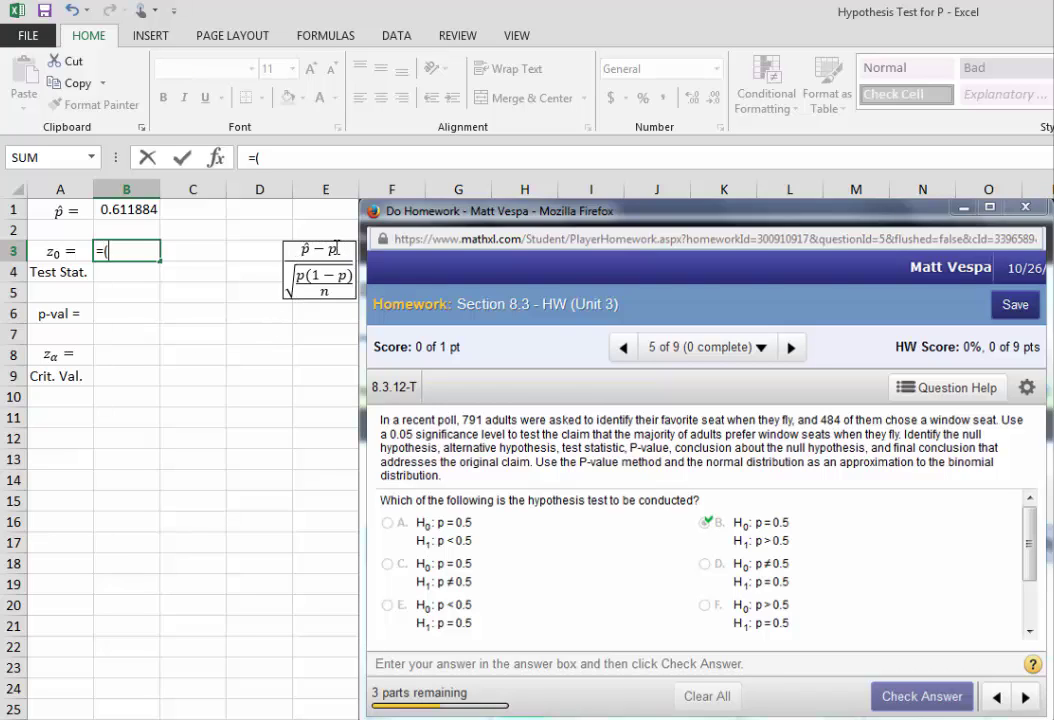
{"action": "left_click", "coordinate": [130, 209]}
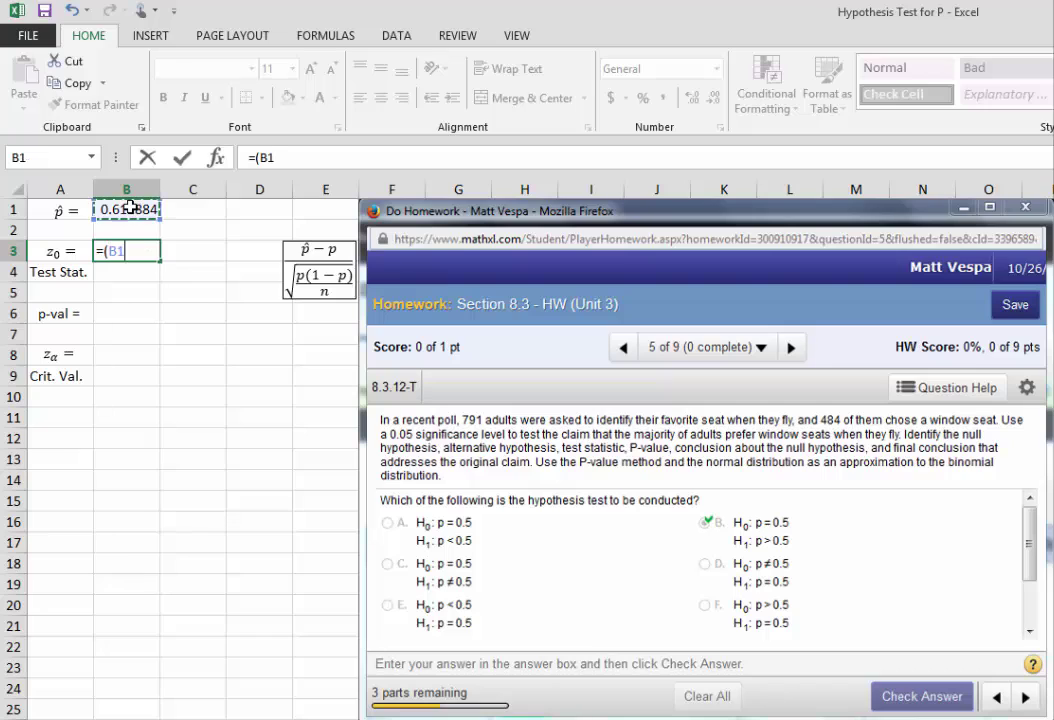
{"action": "type", "text": "-0"}
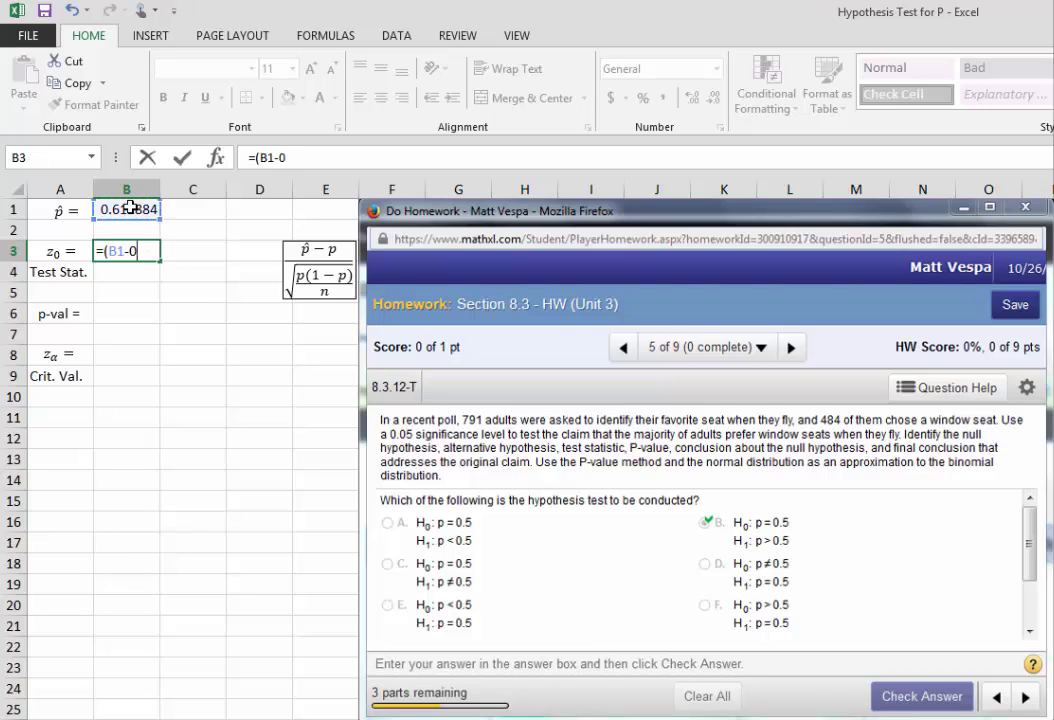
{"action": "type", "text": ".5)/sq"}
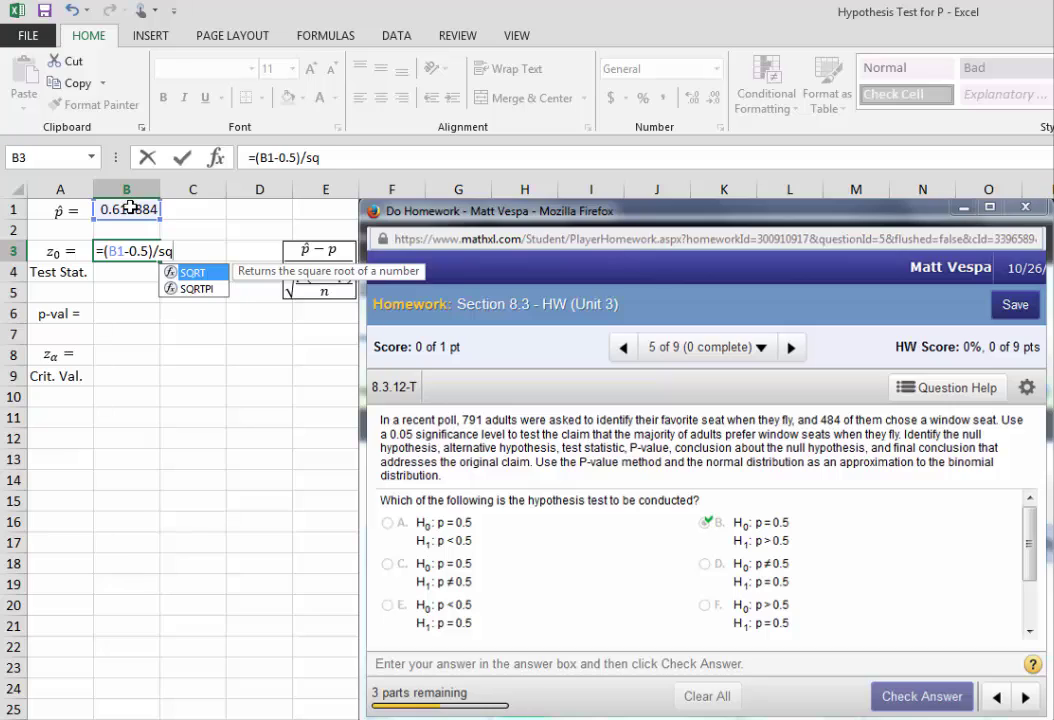
{"action": "key", "text": "Tab"}
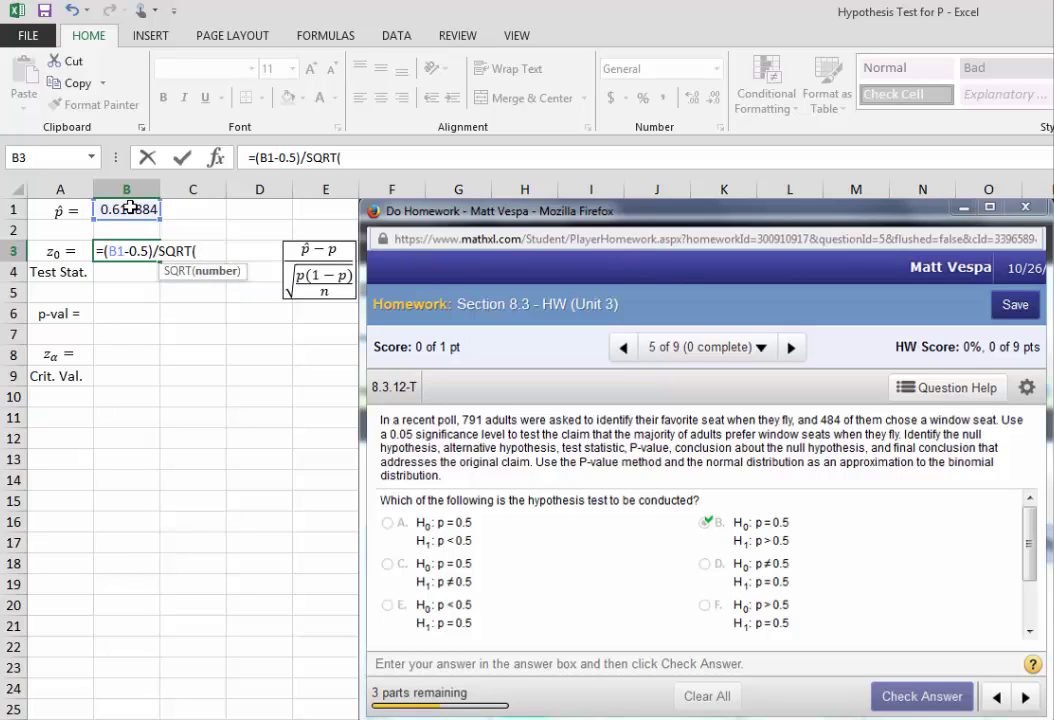
{"action": "type", "text": "0.5*(1-0.5"}
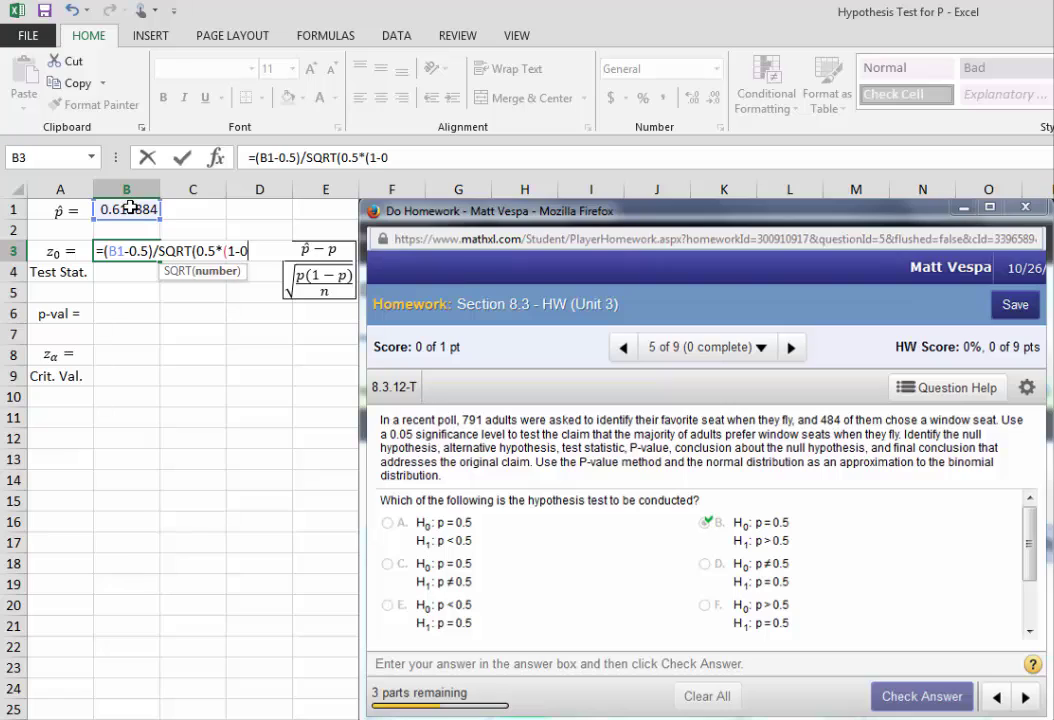
{"action": "type", "text": ")/791)"}
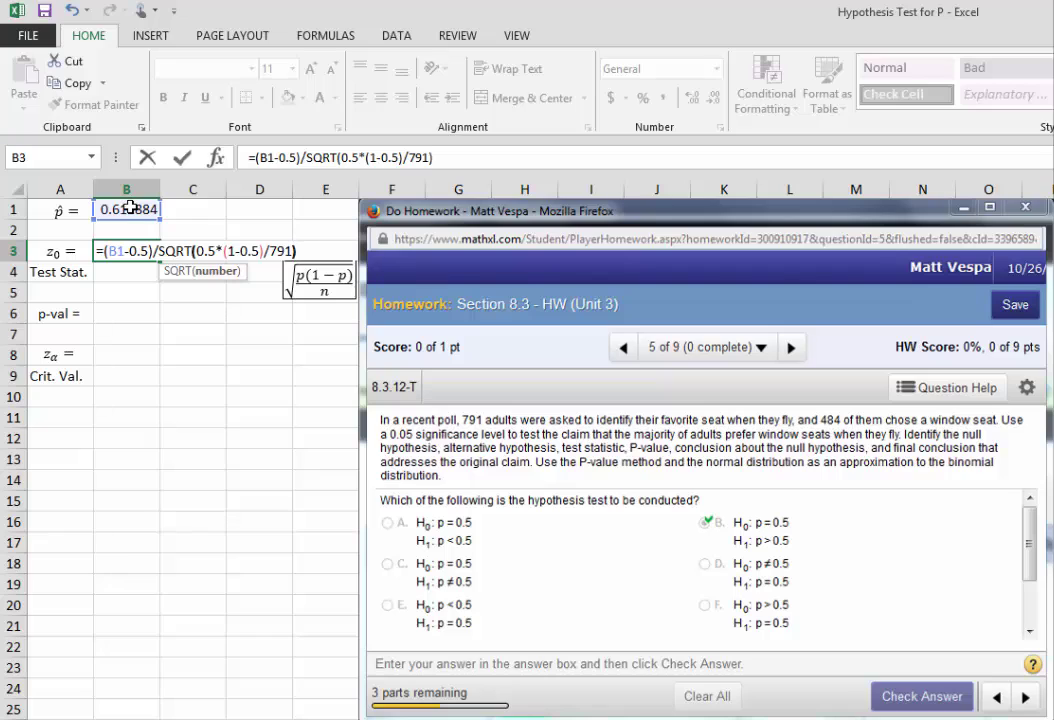
{"action": "key", "text": "Return"}
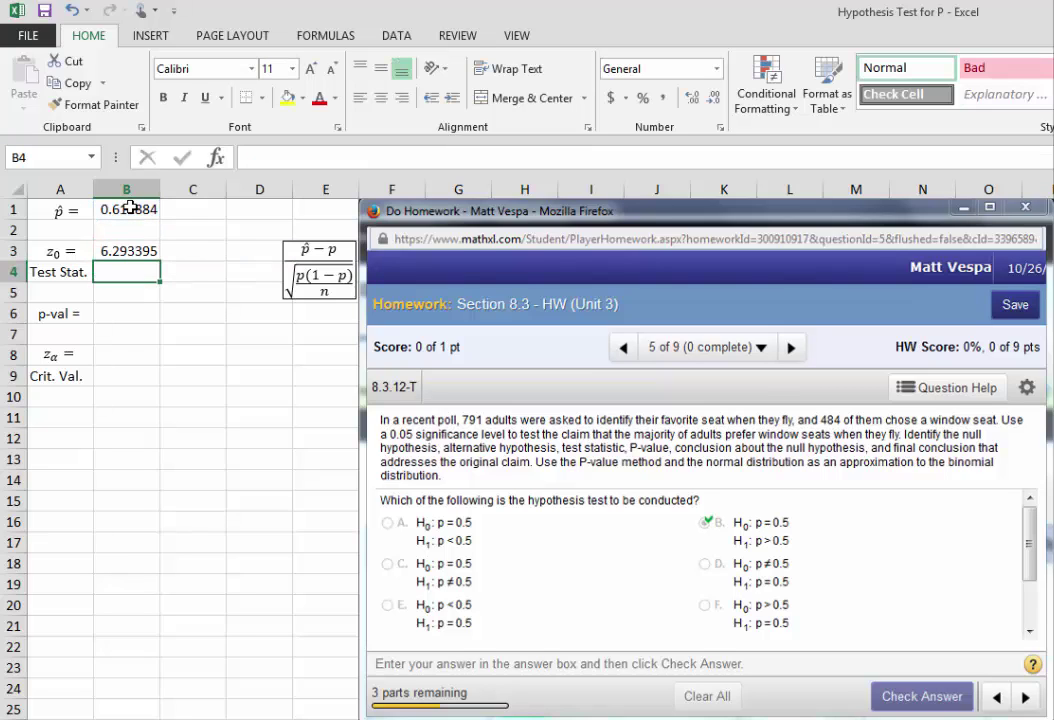
- Review the B3 formula and undo the p-value equation text box beside row 6
{"action": "key", "text": "Up"}
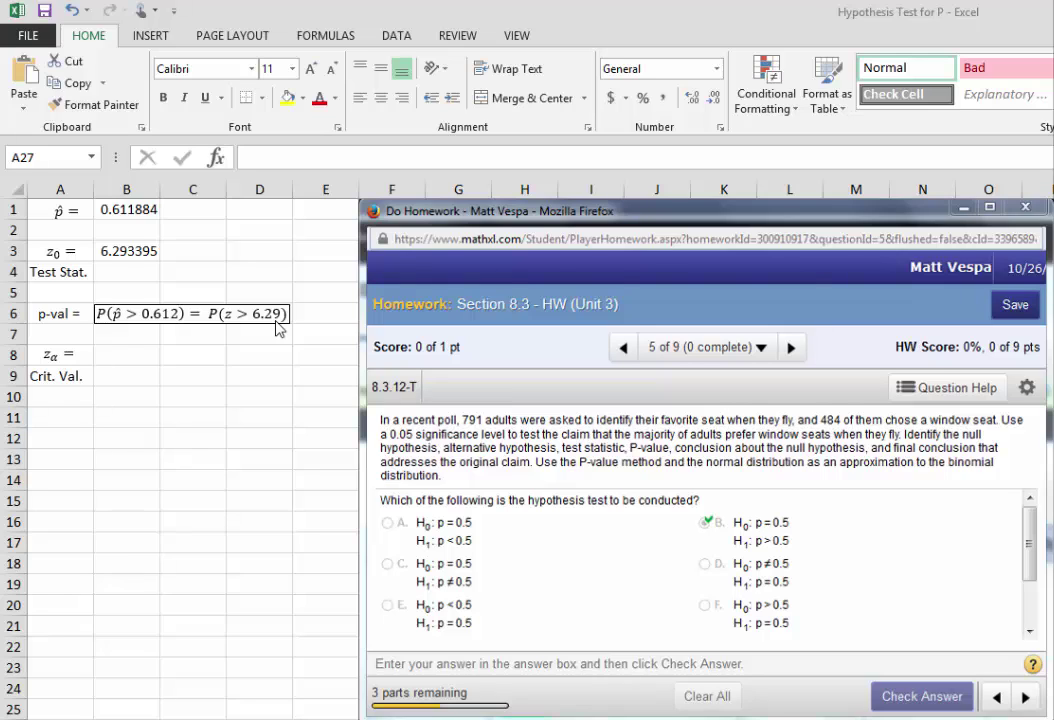
{"action": "left_click", "coordinate": [72, 10]}
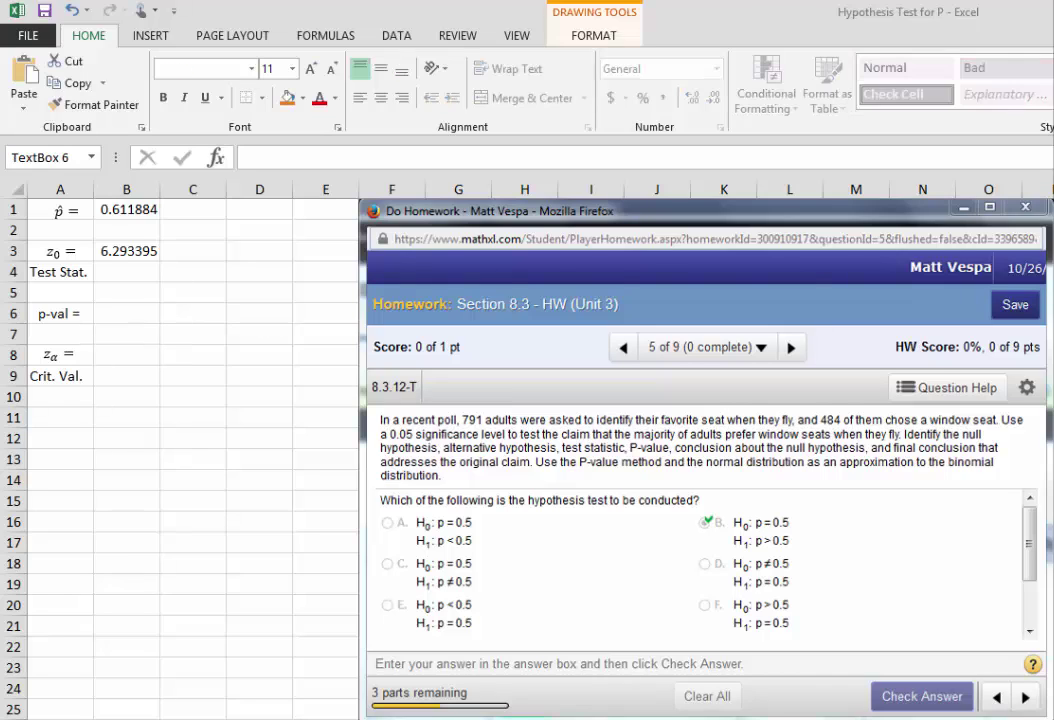
- Enter =1-NORM.DIST(B3,0,1,TRUE) in B6, giving a p-value of 1.55298E-10
{"action": "key", "text": "ctrl+z"}
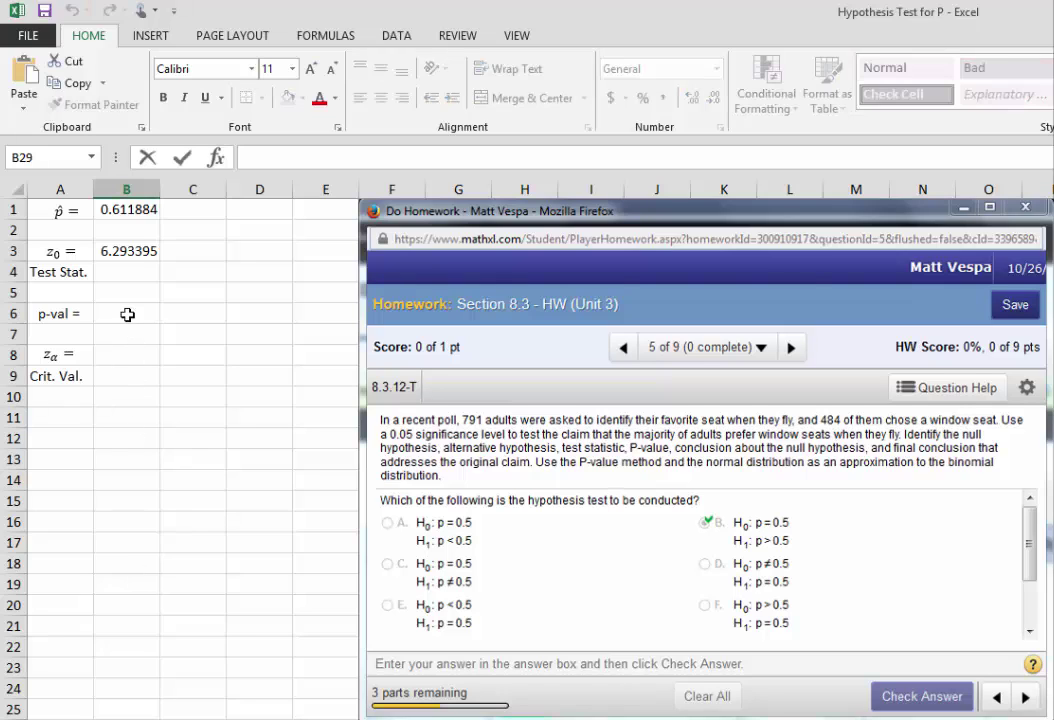
{"action": "left_click", "coordinate": [126, 314]}
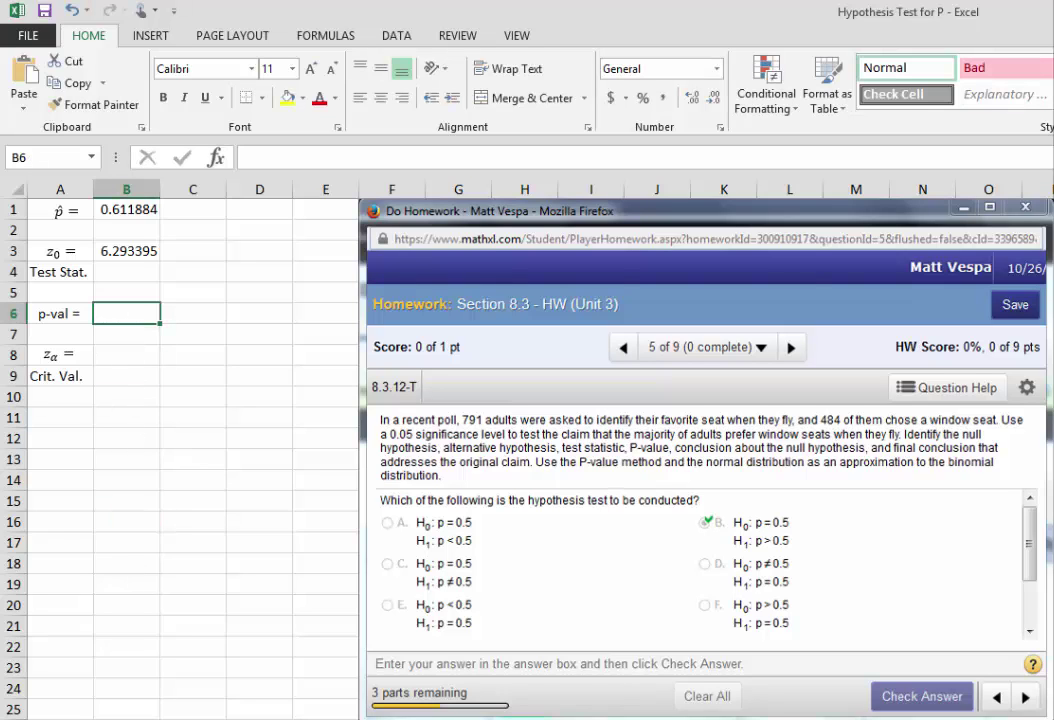
{"action": "type", "text": "=1-"}
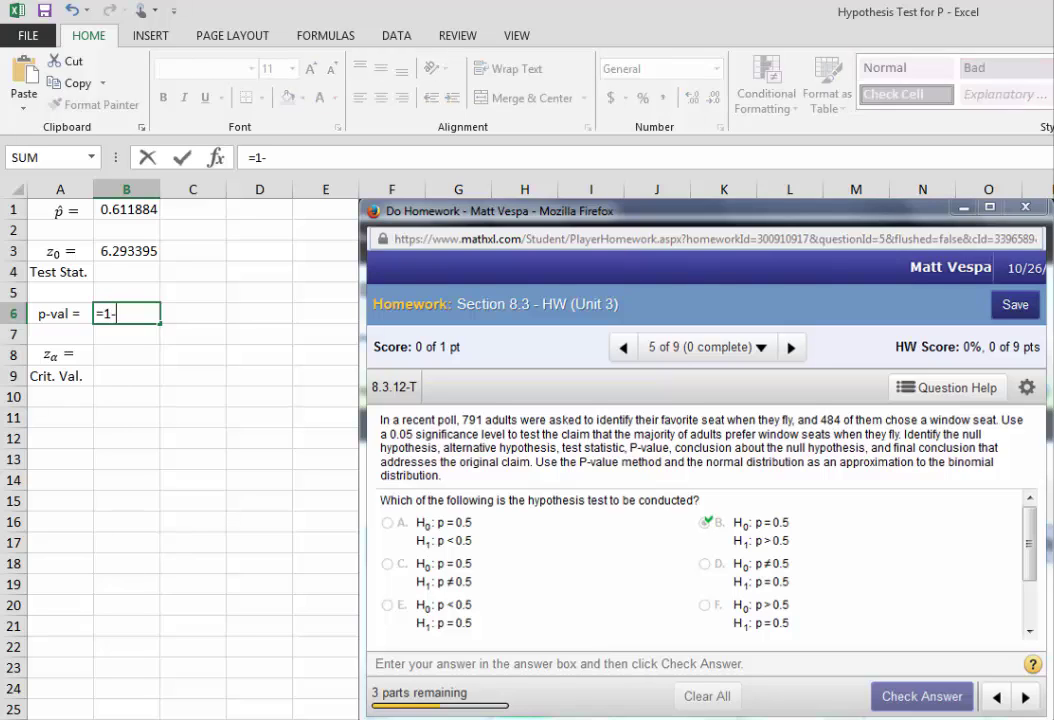
{"action": "type", "text": "nor"}
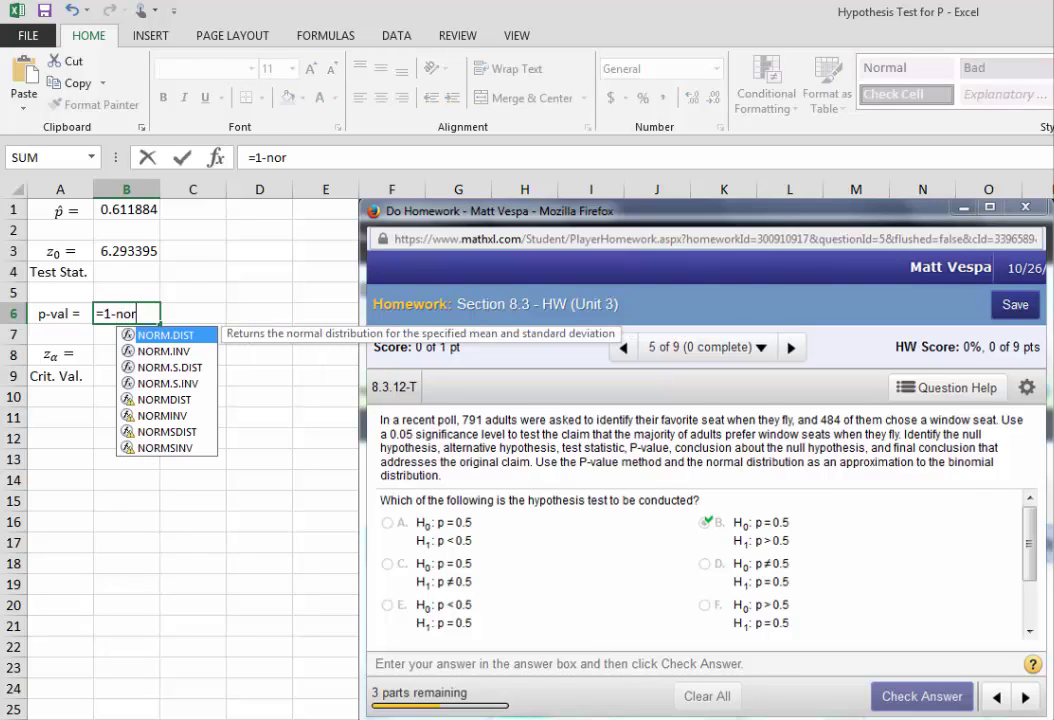
{"action": "key", "text": "Tab"}
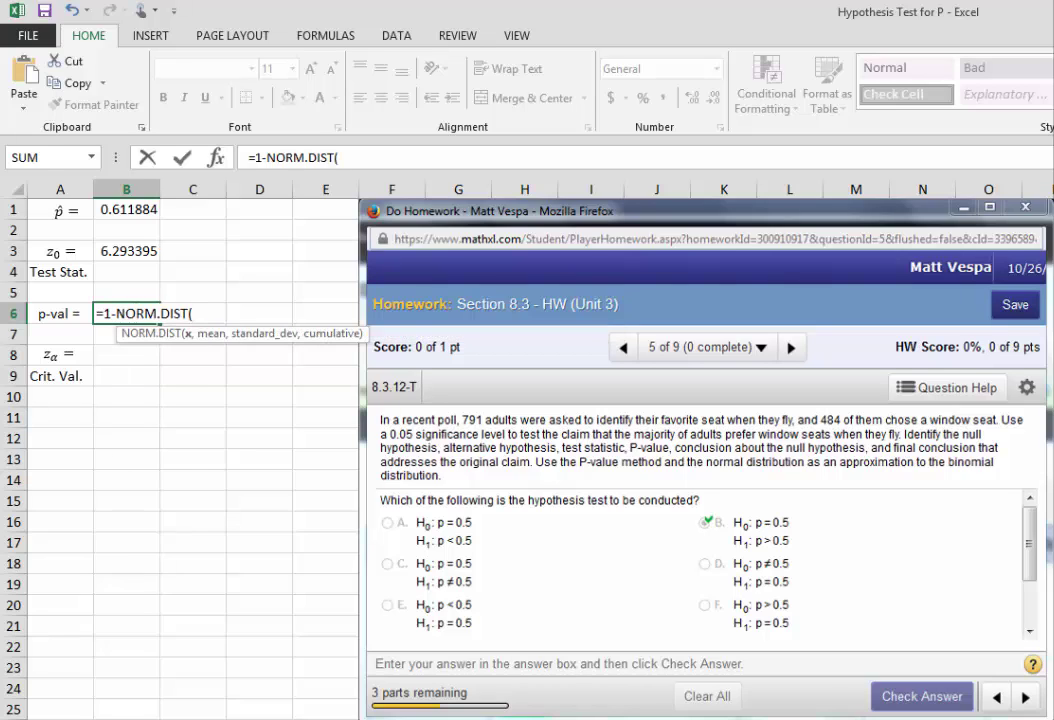
{"action": "type", "text": "6.29"}
{"action": "key", "text": "BackSpace"}
{"action": "key", "text": "BackSpace"}
{"action": "key", "text": "BackSpace"}
{"action": "key", "text": "BackSpace"}
{"action": "left_click", "coordinate": [120, 250]}
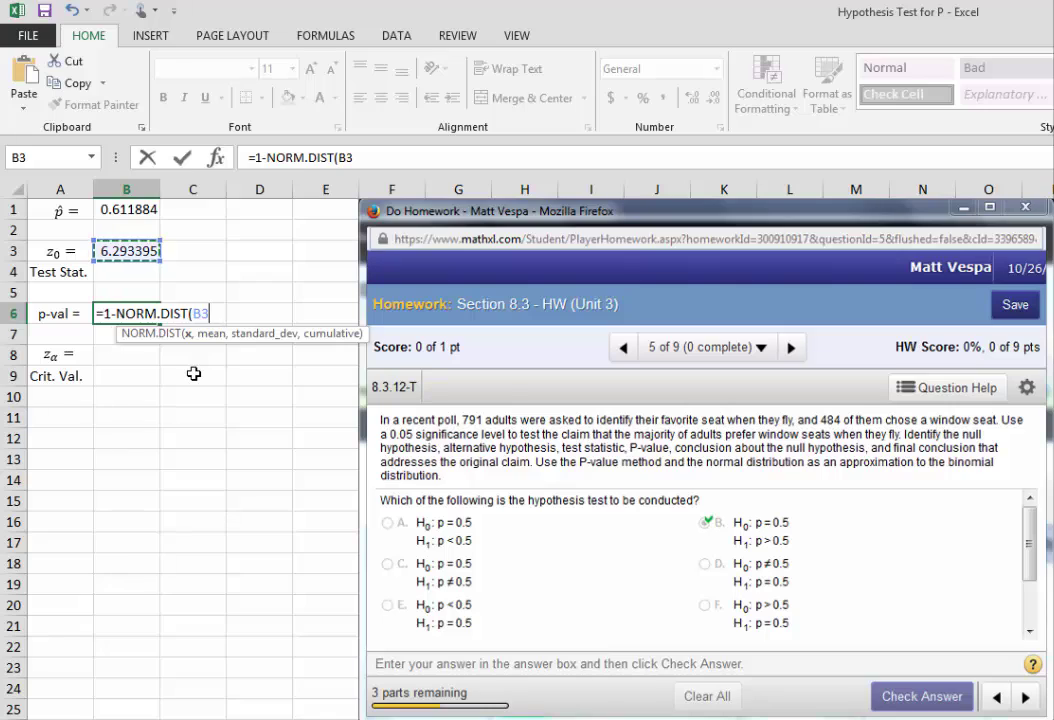
{"action": "type", "text": ",0,1"}
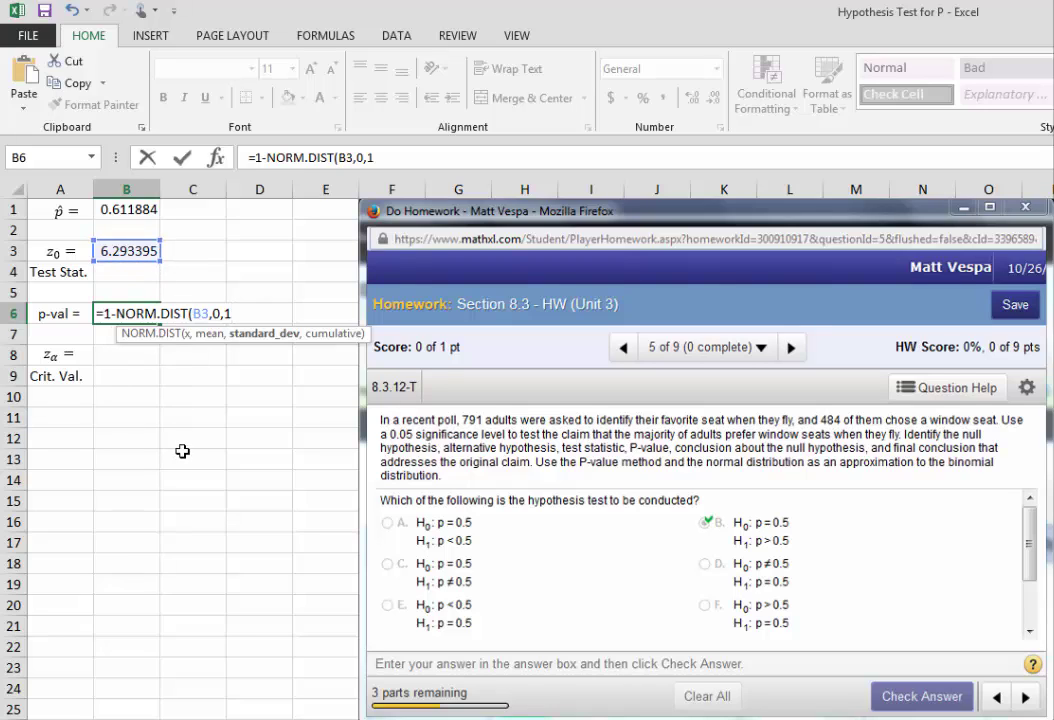
{"action": "type", "text": ","}
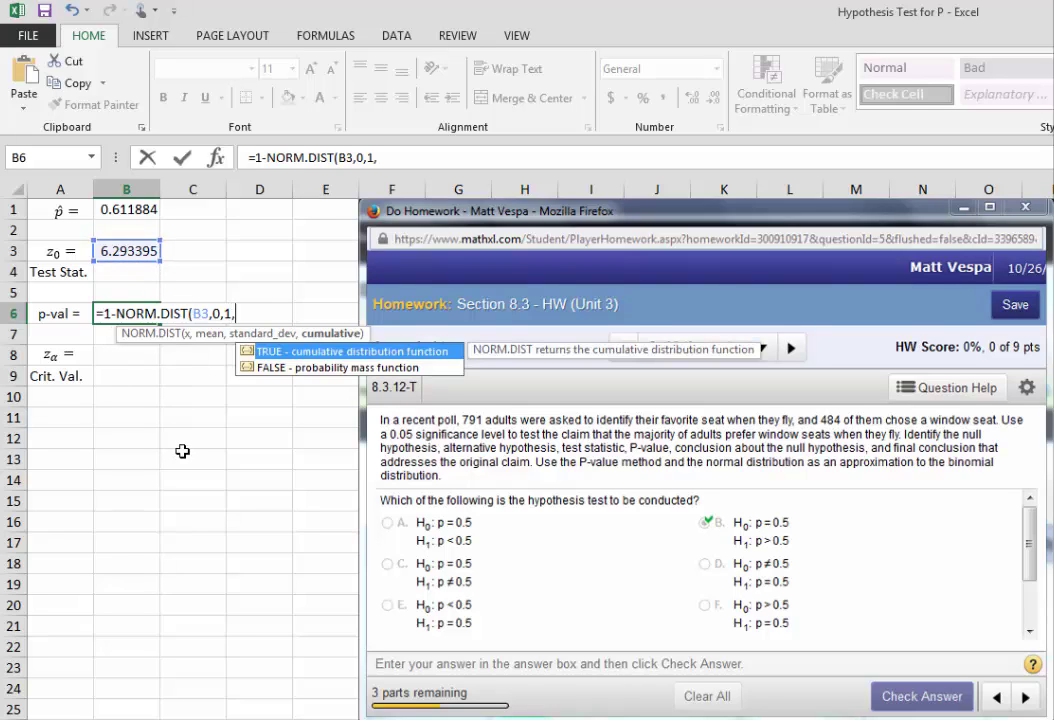
{"action": "key", "text": "Tab"}
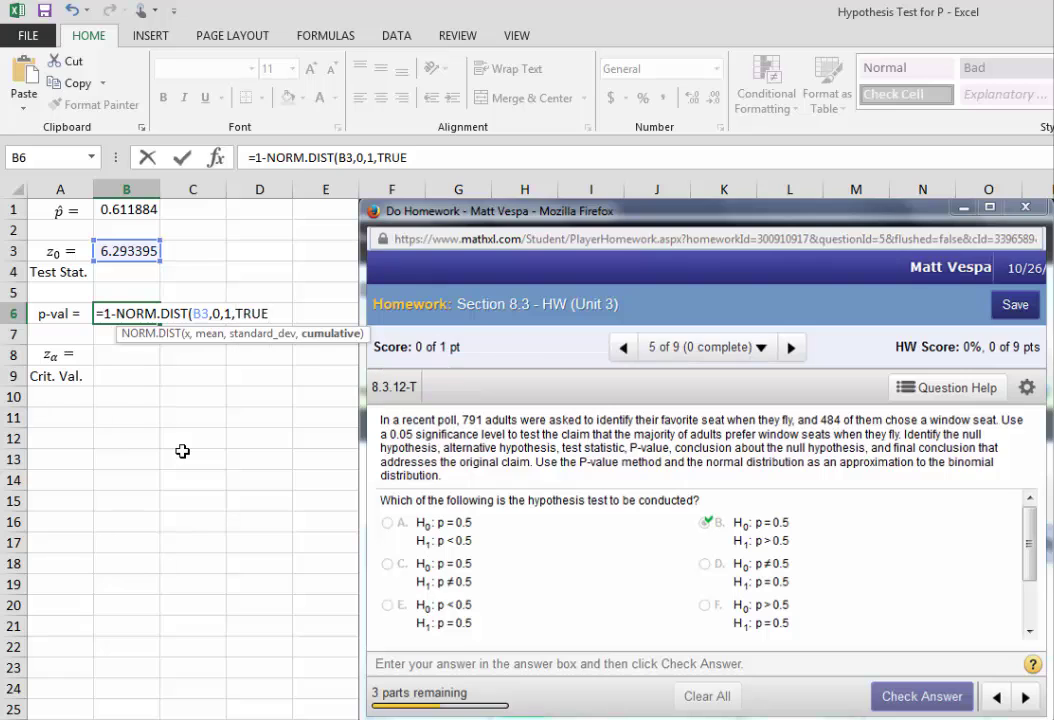
{"action": "type", "text": ")"}
{"action": "key", "text": "Return"}
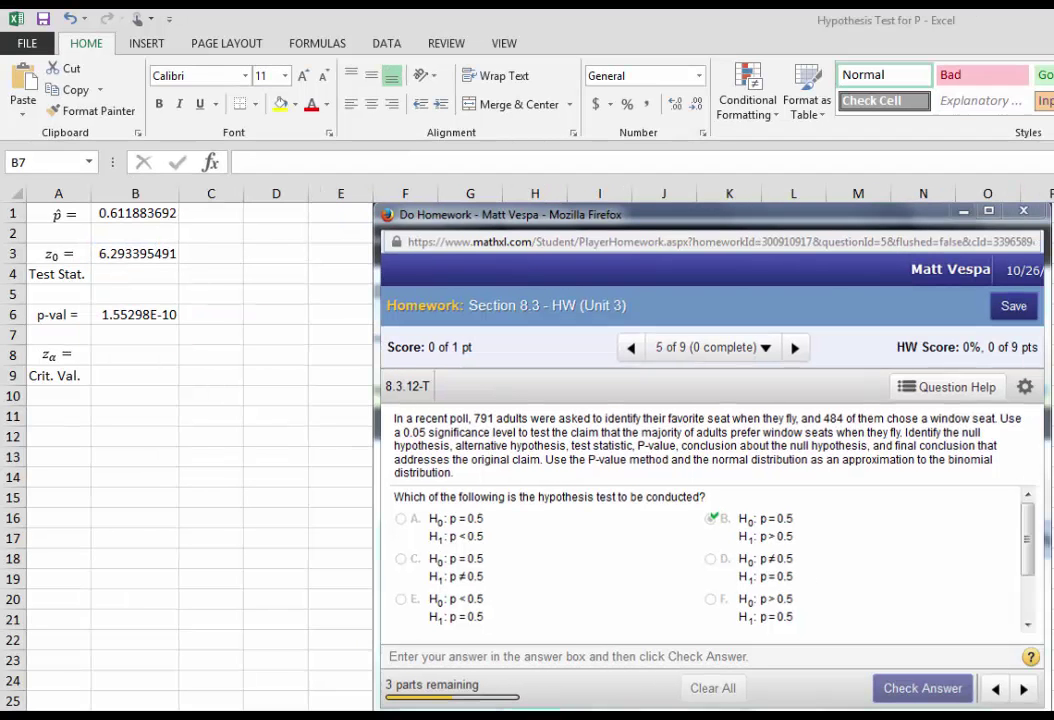
- After reviewing B6 and B3, write the note 'approx. 0' in C6
{"action": "left_click", "coordinate": [132, 313]}
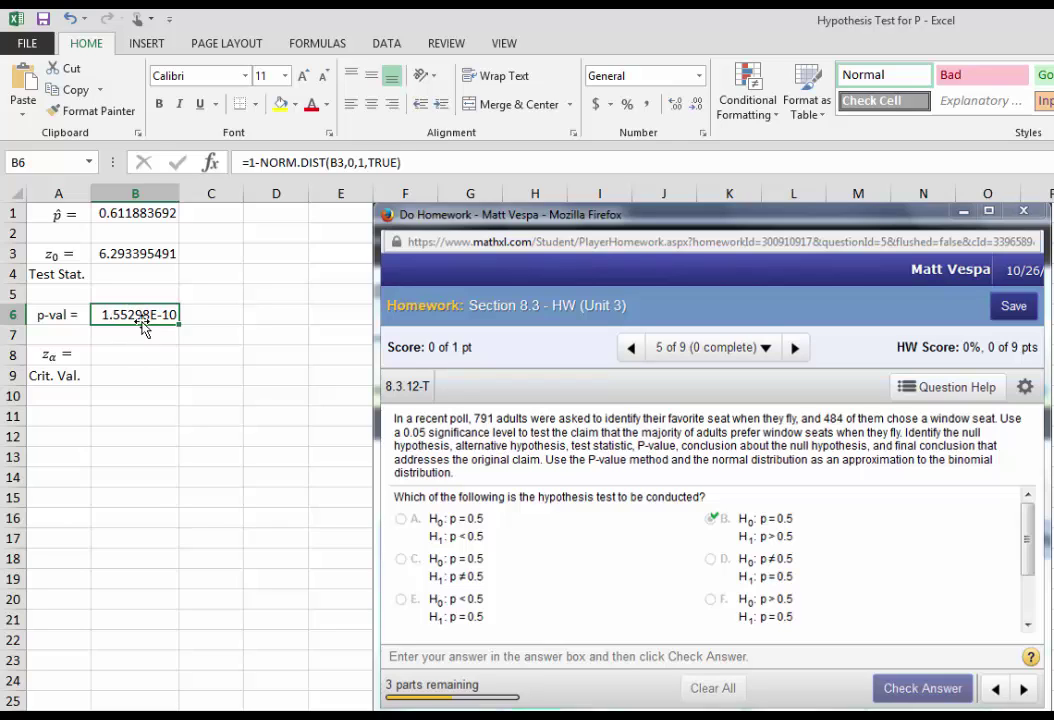
{"action": "left_click", "coordinate": [146, 253]}
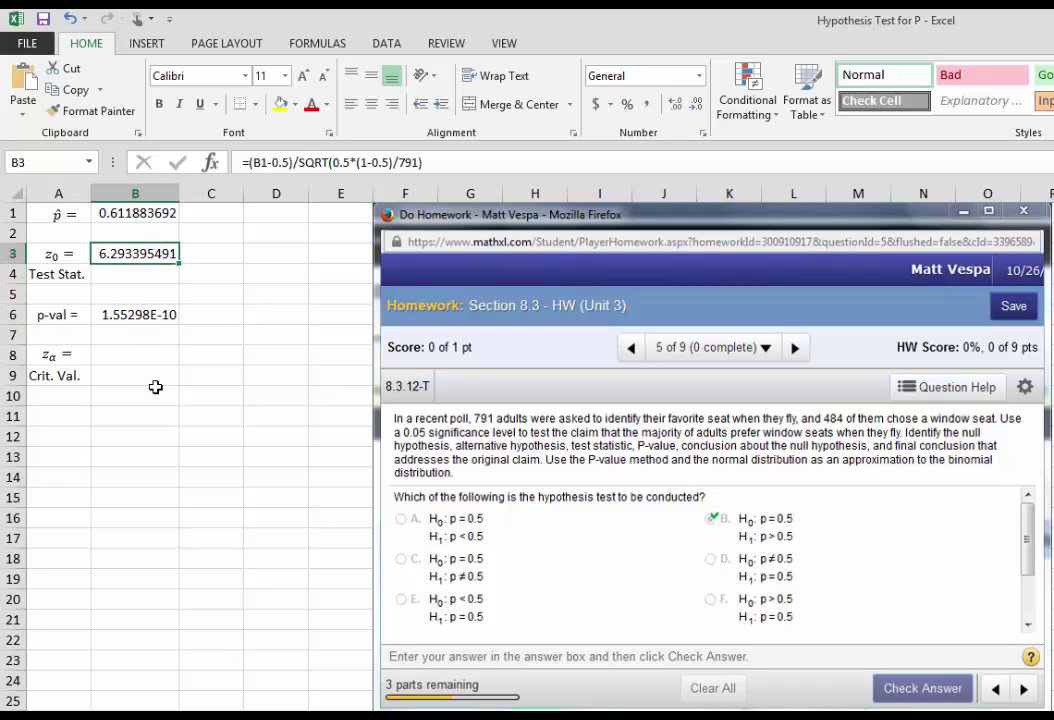
{"action": "left_click", "coordinate": [205, 315]}
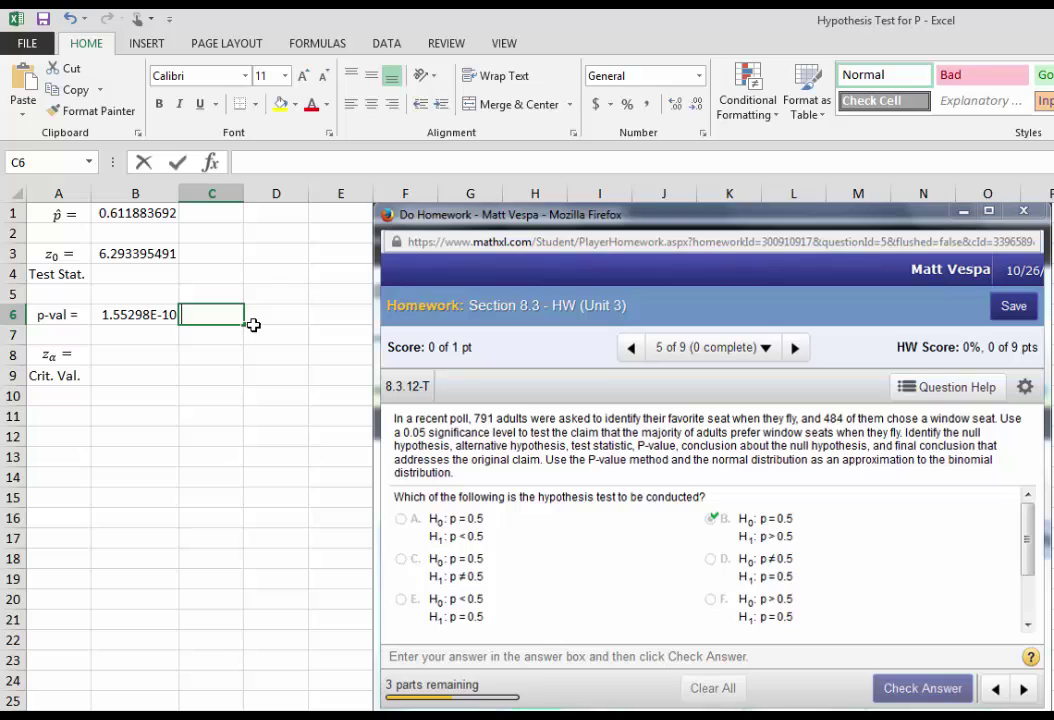
{"action": "type", "text": "approx. 0"}
{"action": "key", "text": "ctrl+Return"}
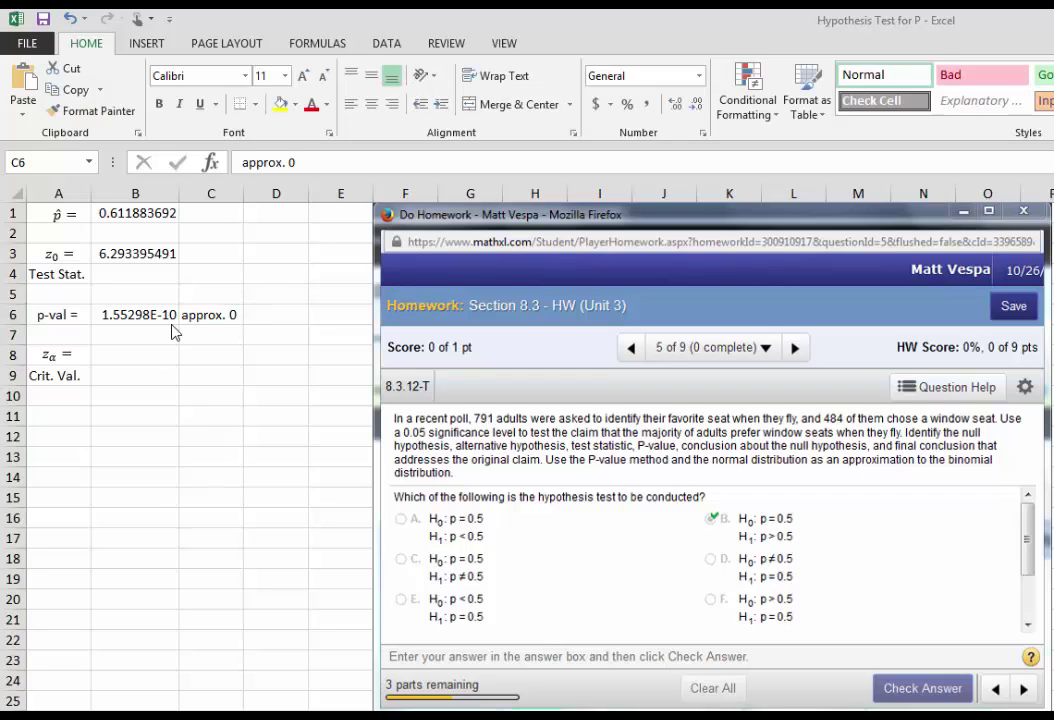
- Re-check the C6 note and the p-hat formula in B1, then select B8
{"action": "left_click", "coordinate": [212, 314]}
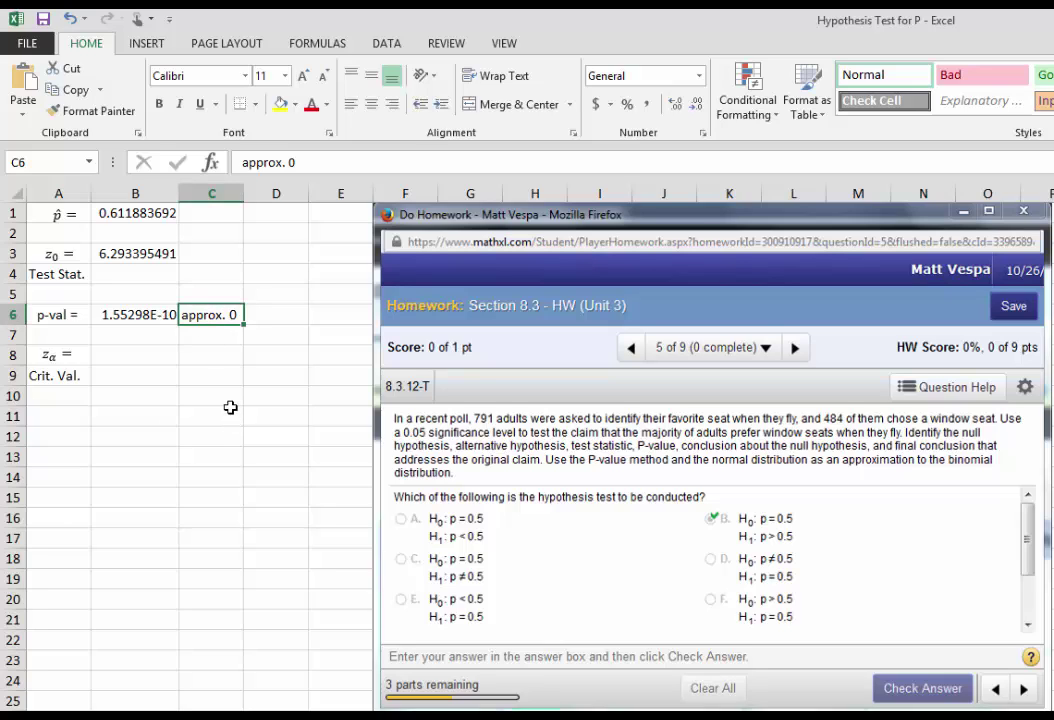
{"action": "left_click", "coordinate": [137, 213]}
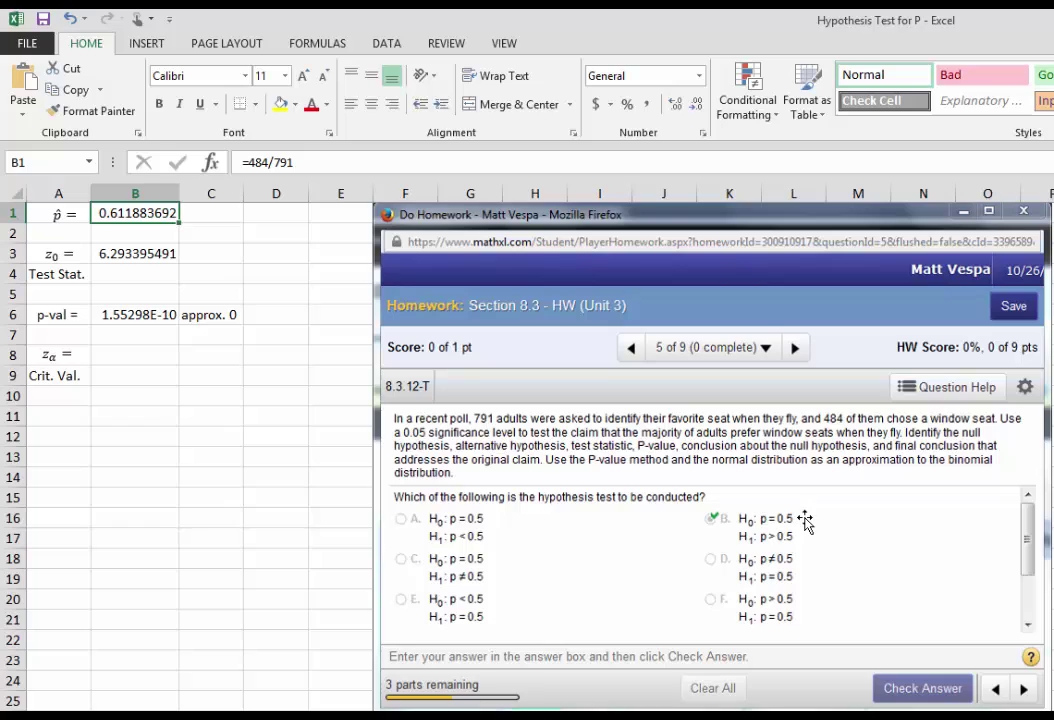
{"action": "left_click", "coordinate": [209, 312]}
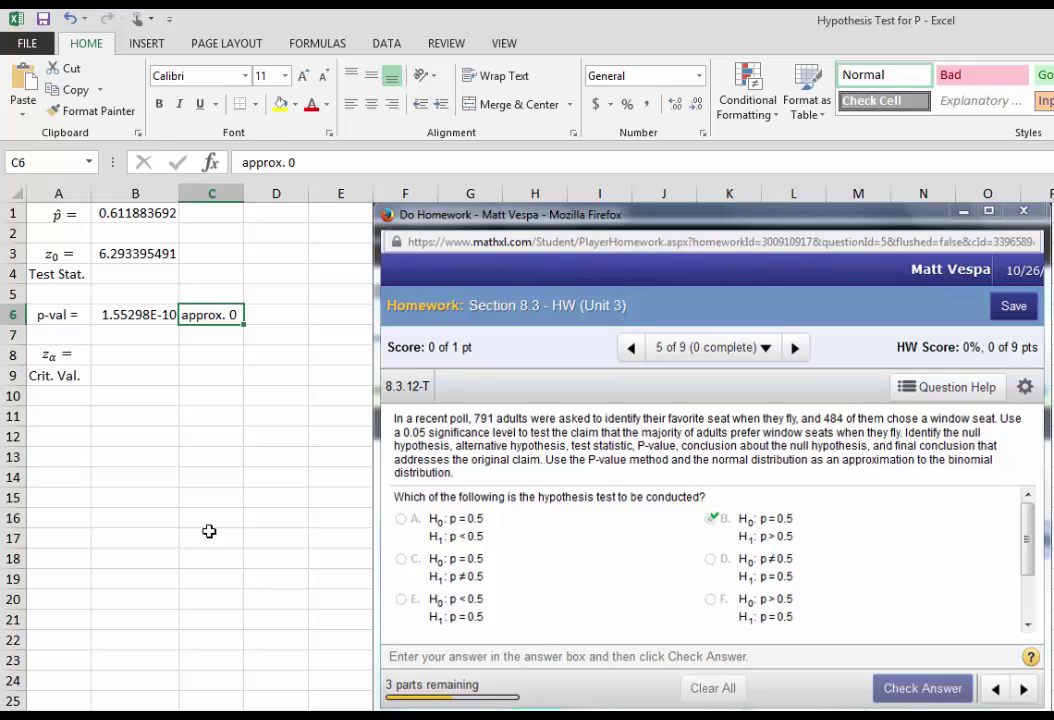
{"action": "left_click", "coordinate": [135, 354]}
{"action": "key", "text": "ctrl+Down"}
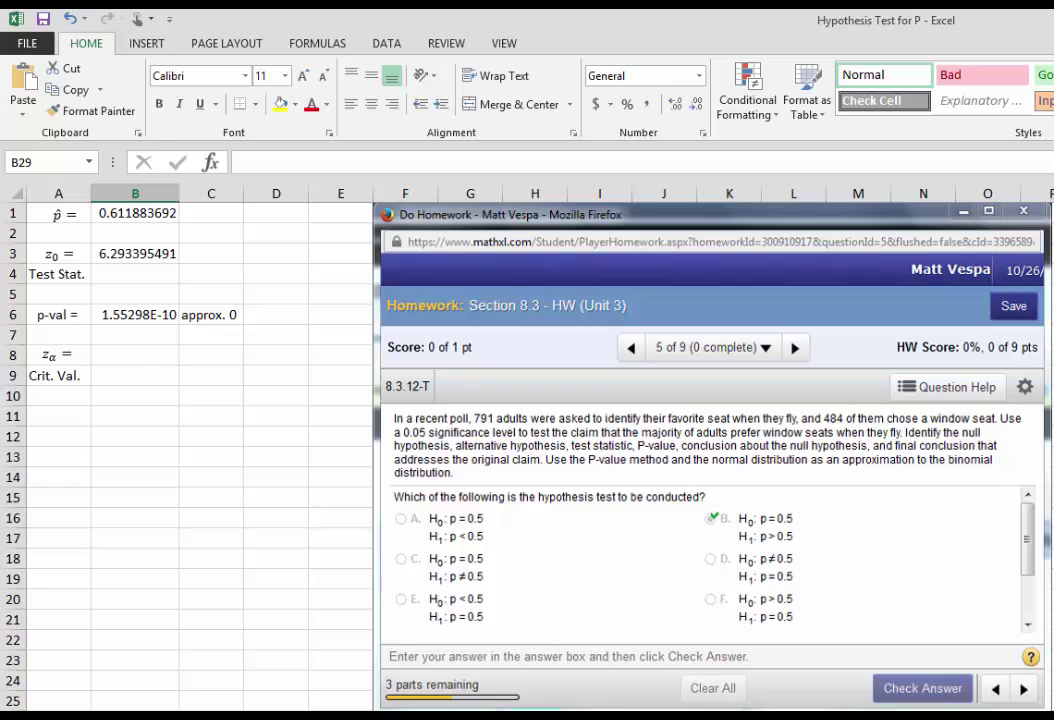
{"action": "left_click", "coordinate": [117, 354]}
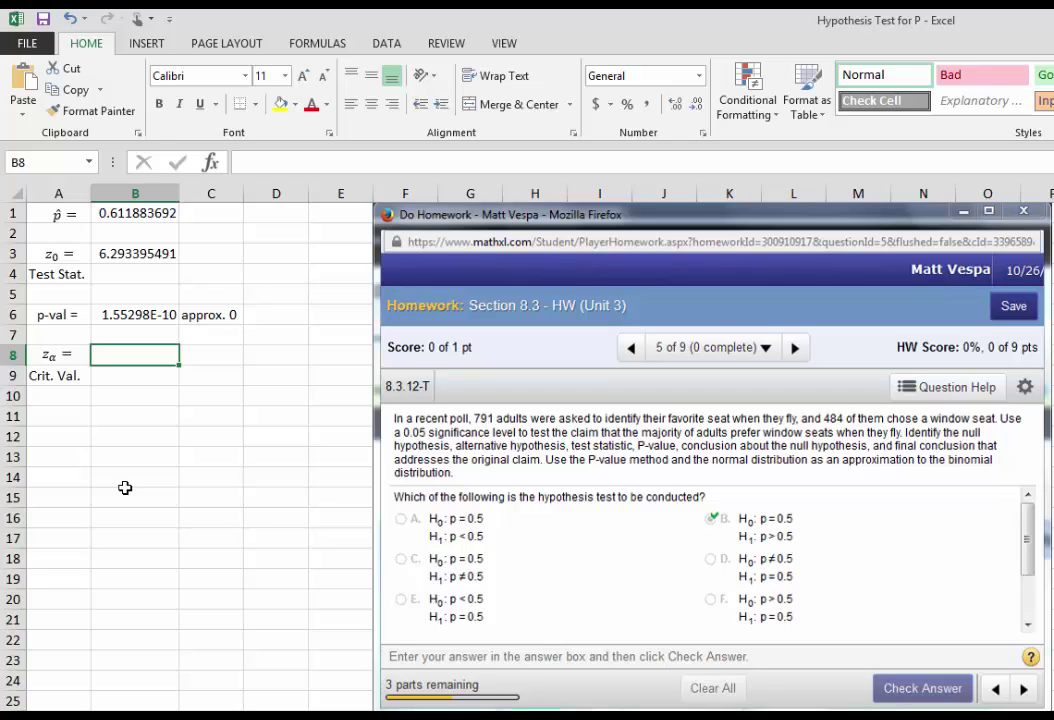
- Enter =NORM.INV(0.95,0,1) in B8 for a critical value of 1.644853627
{"action": "type", "text": "=no"}
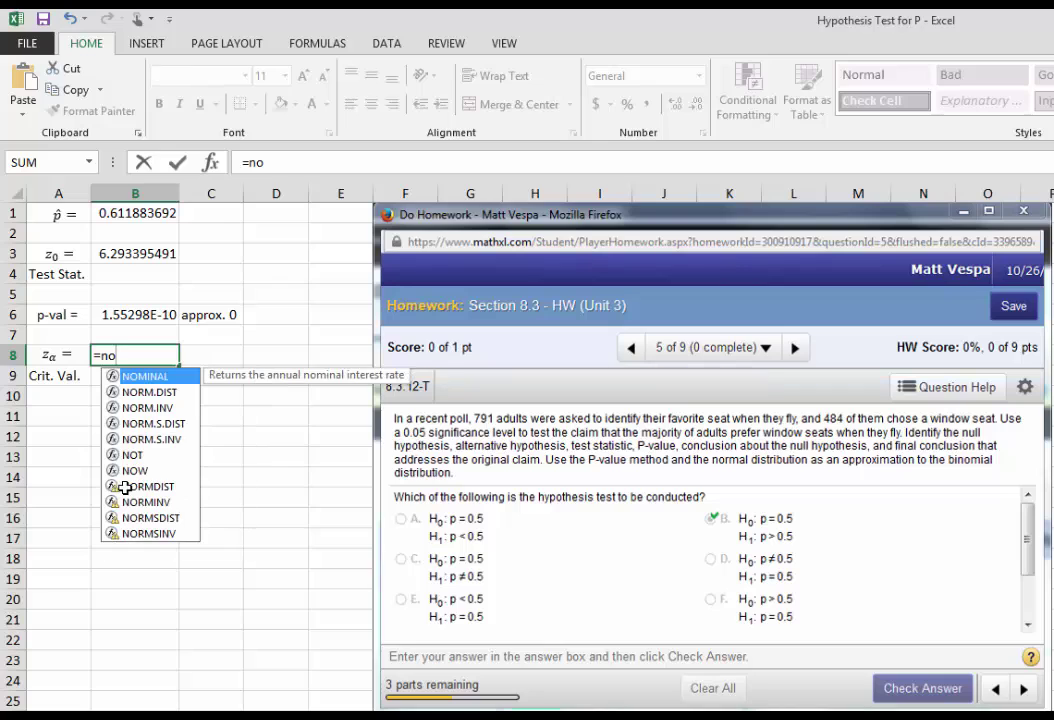
{"action": "key", "text": "Down"}
{"action": "key", "text": "Down"}
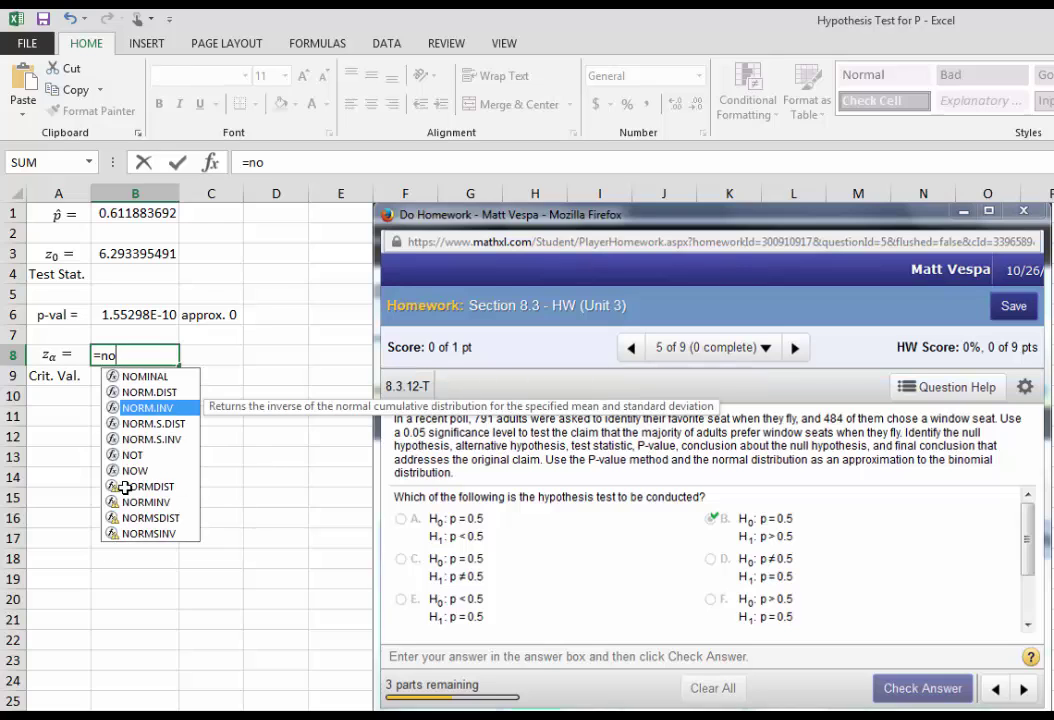
{"action": "key", "text": "Tab"}
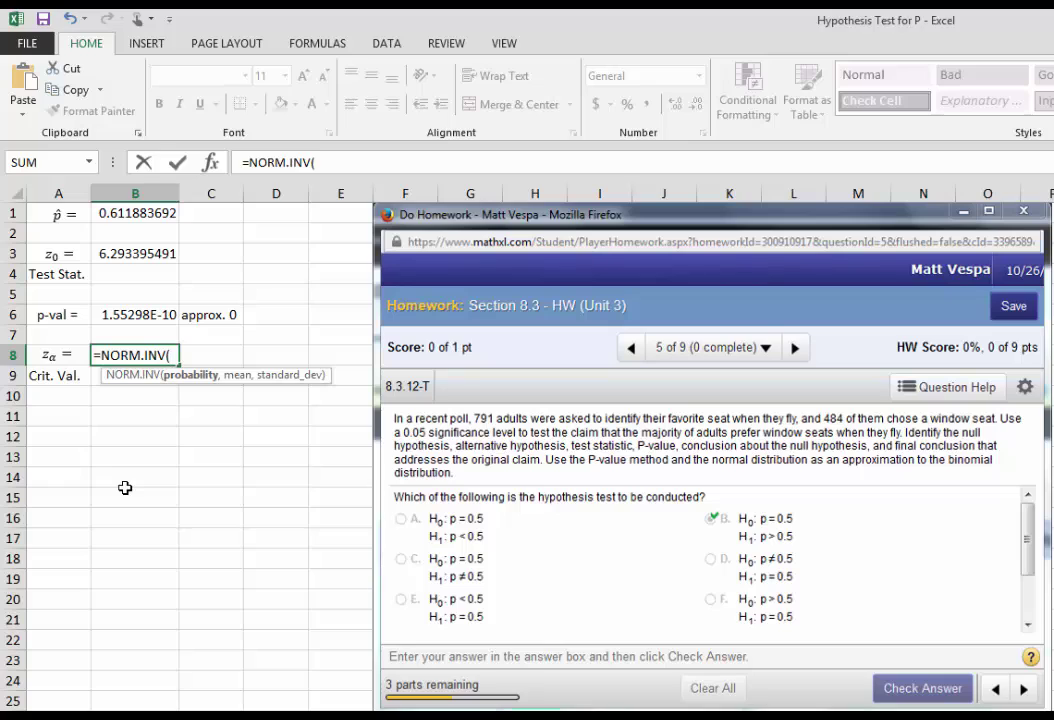
{"action": "type", "text": "0.95,0,1)"}
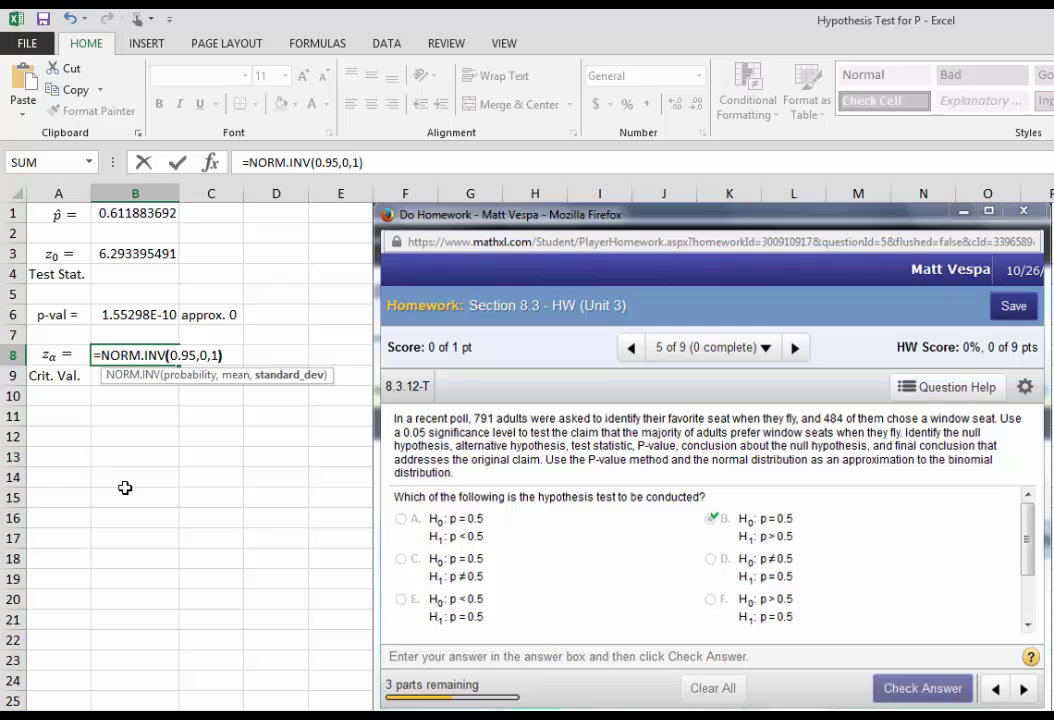
{"action": "key", "text": "Return"}
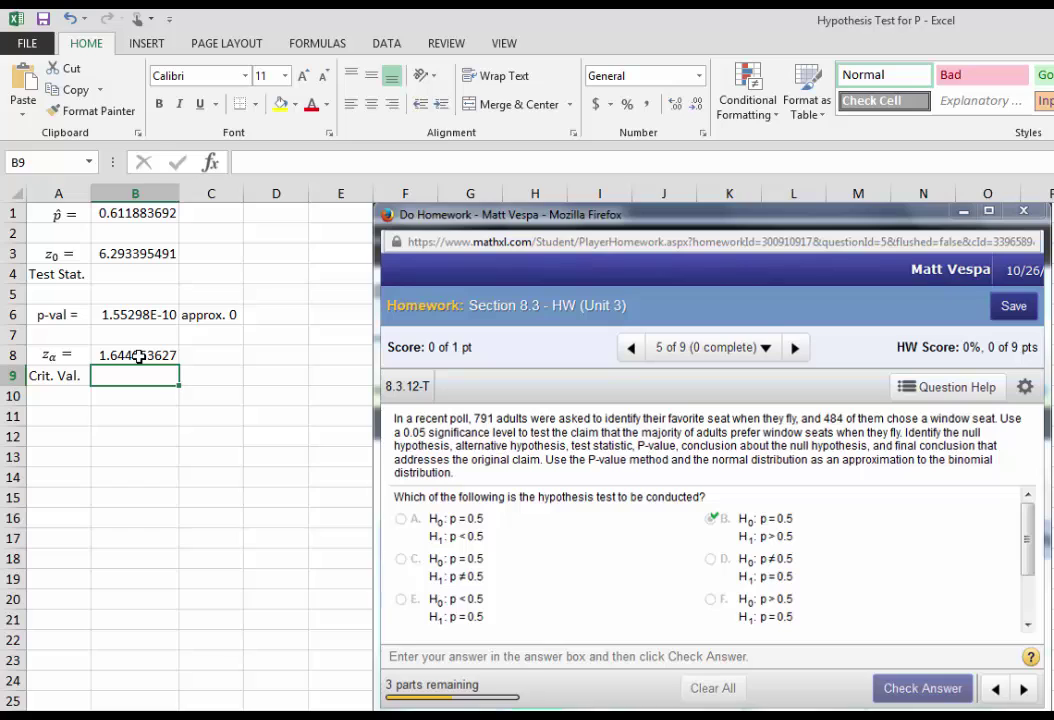
{"action": "left_click", "coordinate": [139, 255]}
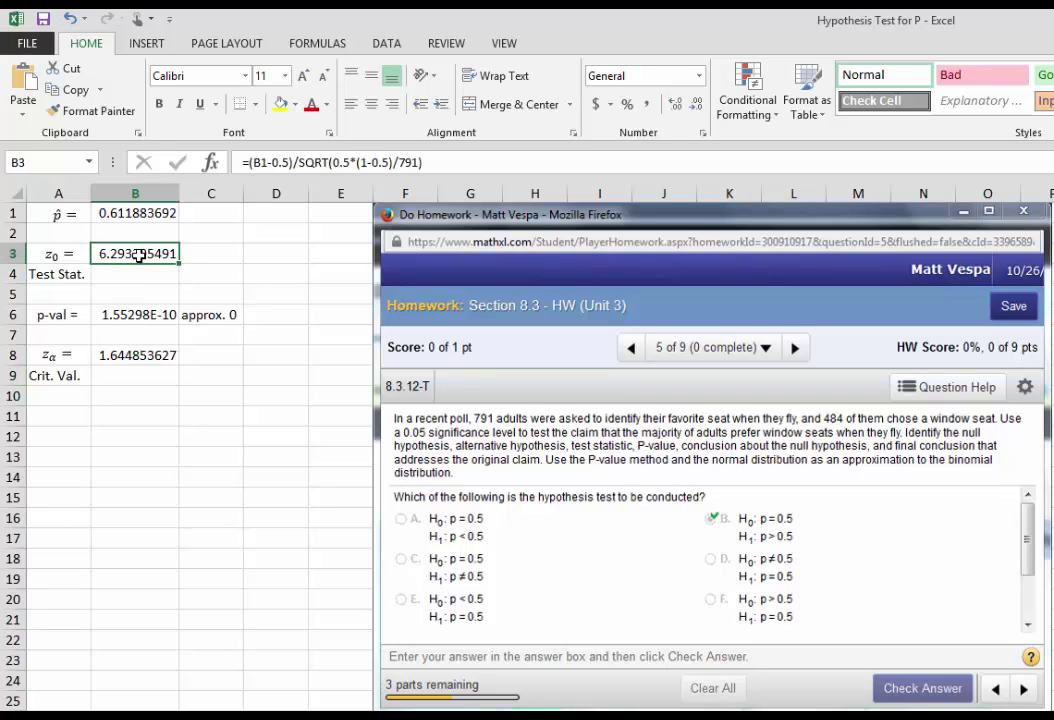
{"action": "left_click", "coordinate": [141, 356]}
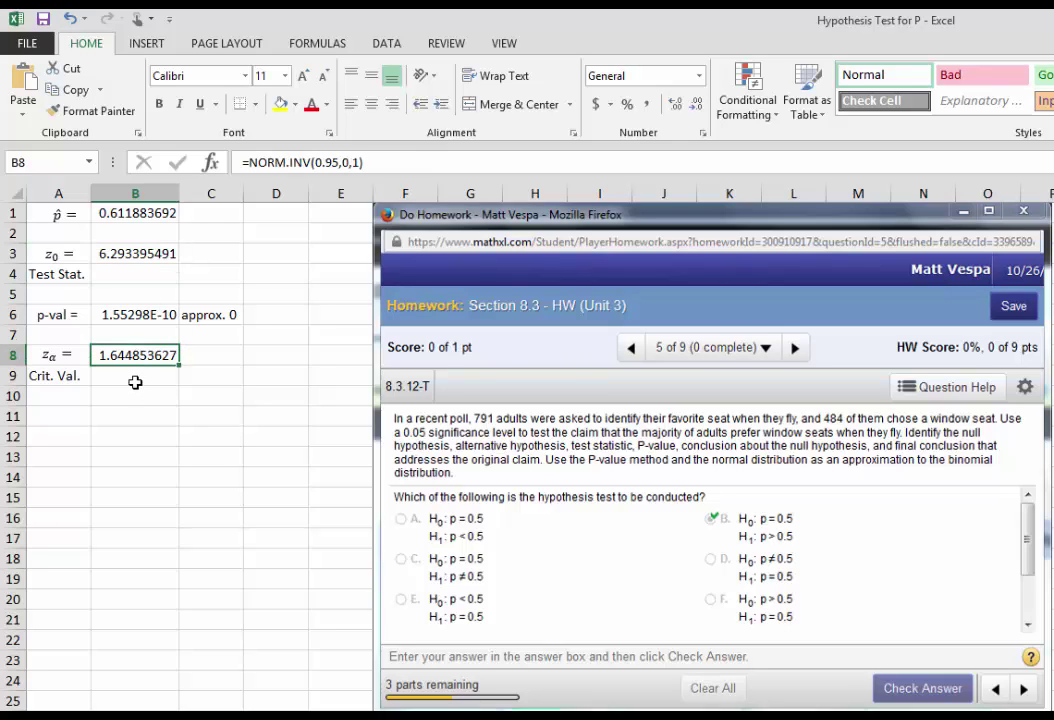
{"action": "left_click", "coordinate": [135, 255]}
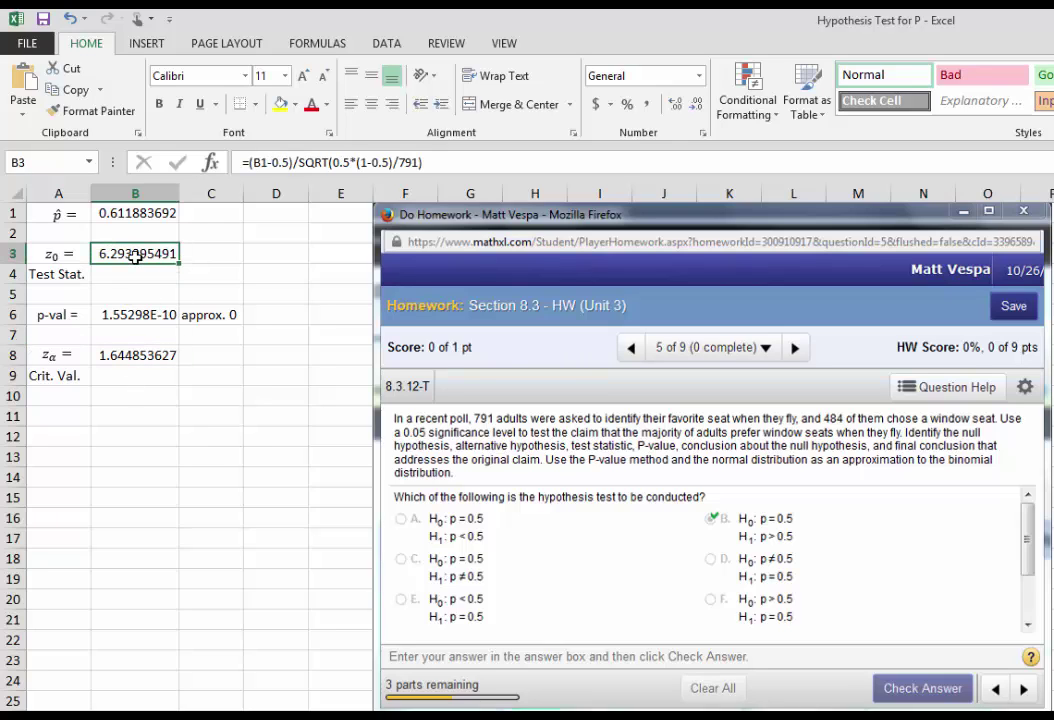
{"action": "left_click", "coordinate": [135, 356]}
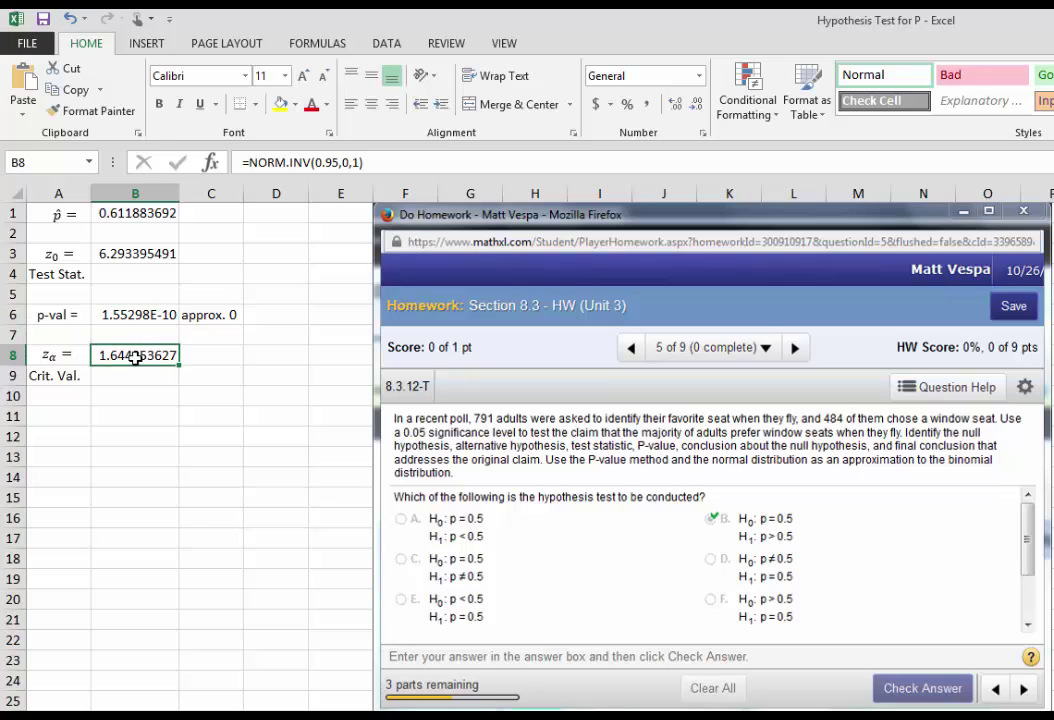